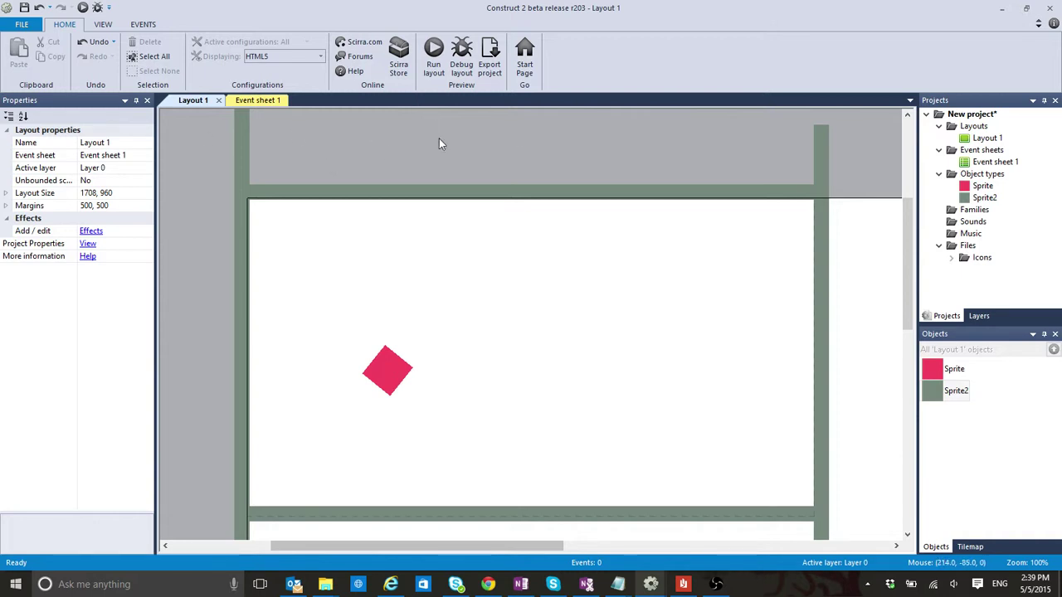
# Select Layout 1 in the Projects panel.
pyautogui.click(983, 138)
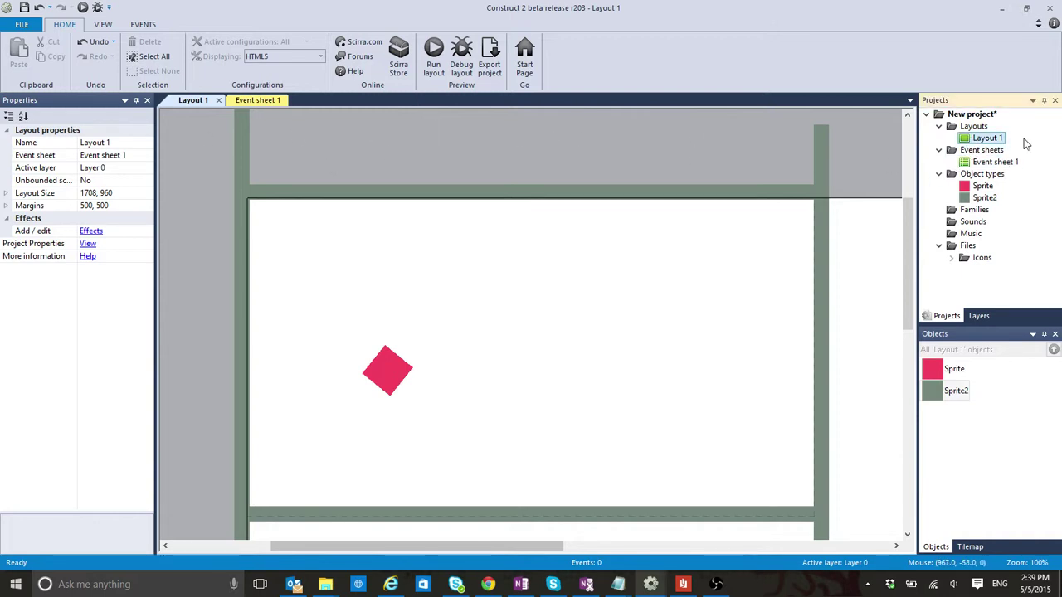
# On Event sheet 1, add a System 'Every X seconds' condition with an interval of 3.
pyautogui.click(264, 103)
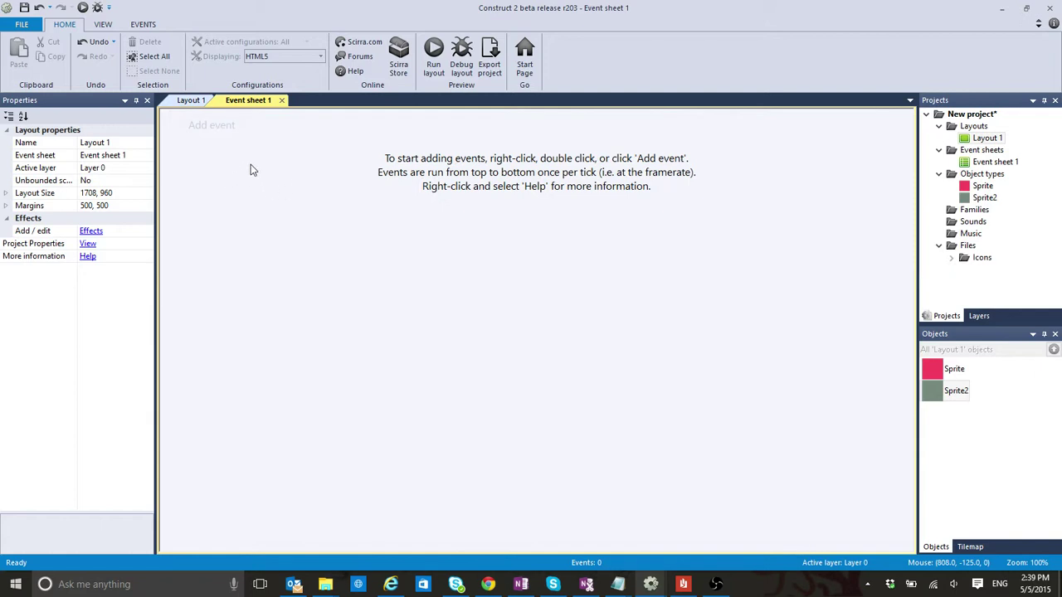
pyautogui.click(213, 127)
pyautogui.doubleClick(486, 147)
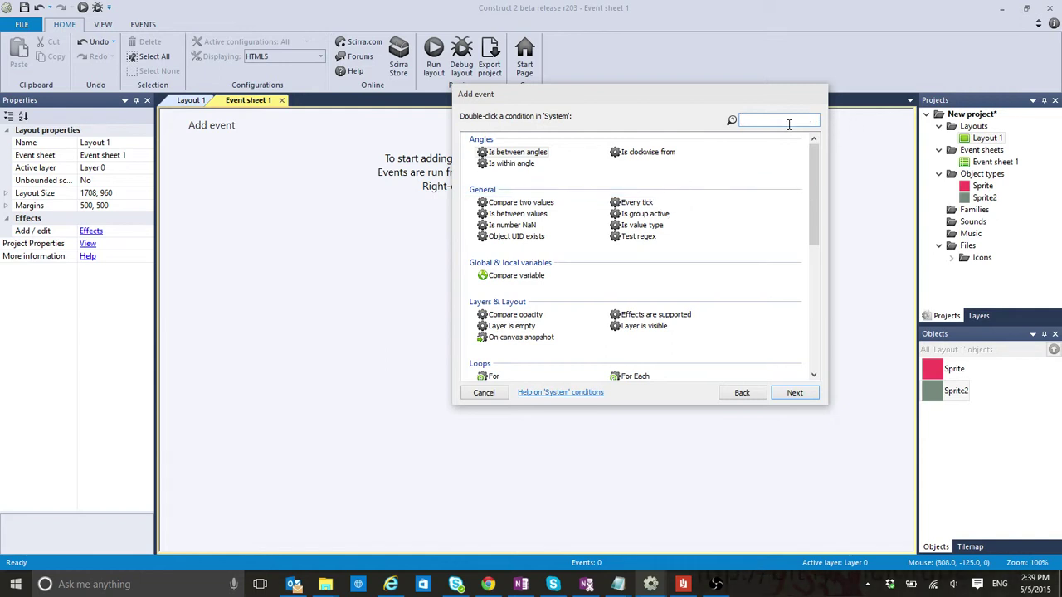
pyautogui.write('eve')
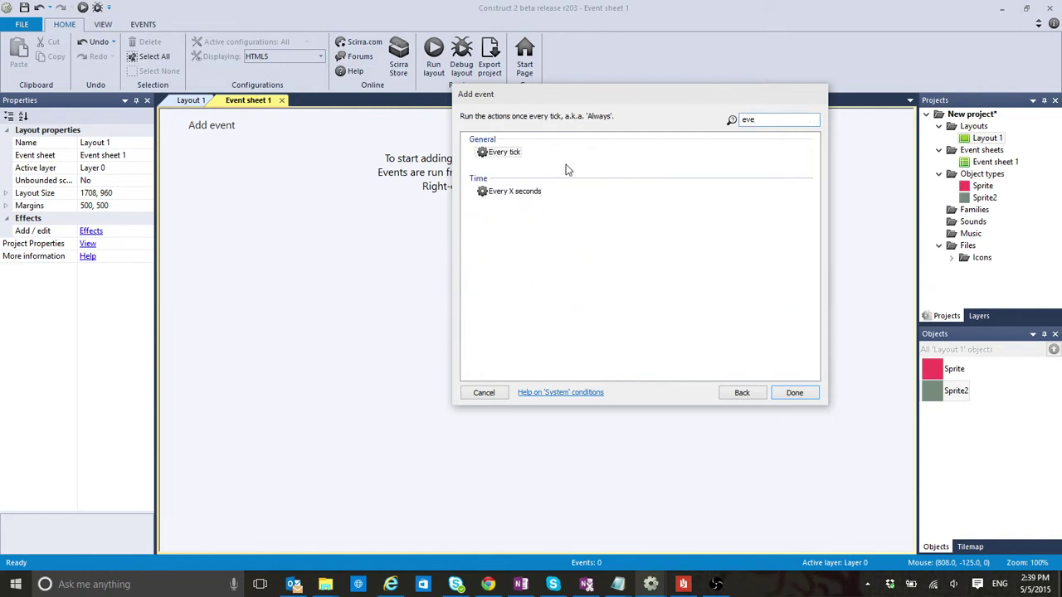
pyautogui.doubleClick(507, 192)
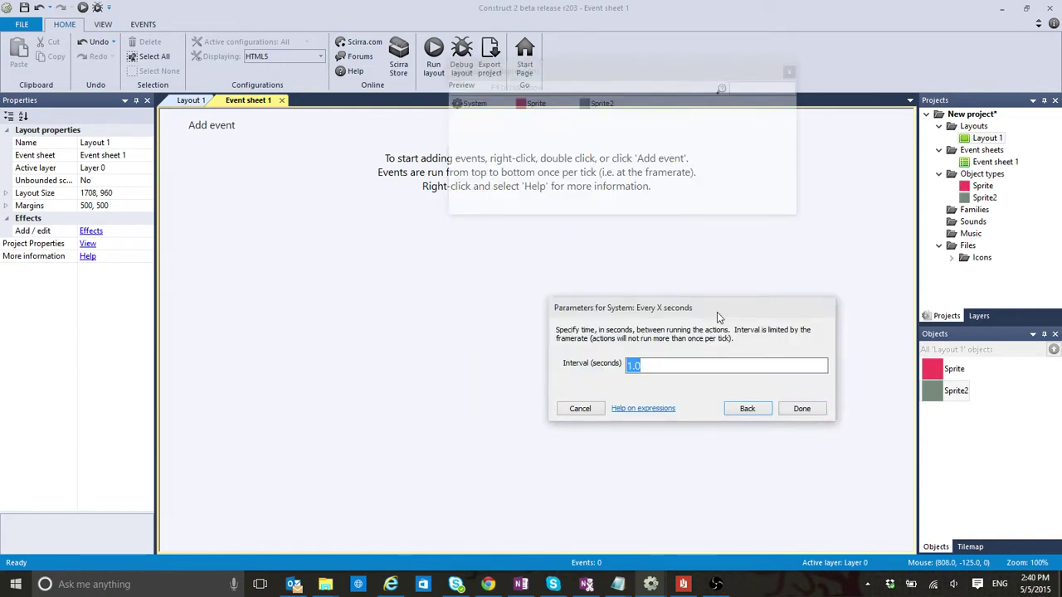
pyautogui.write('3')
pyautogui.press('Return')
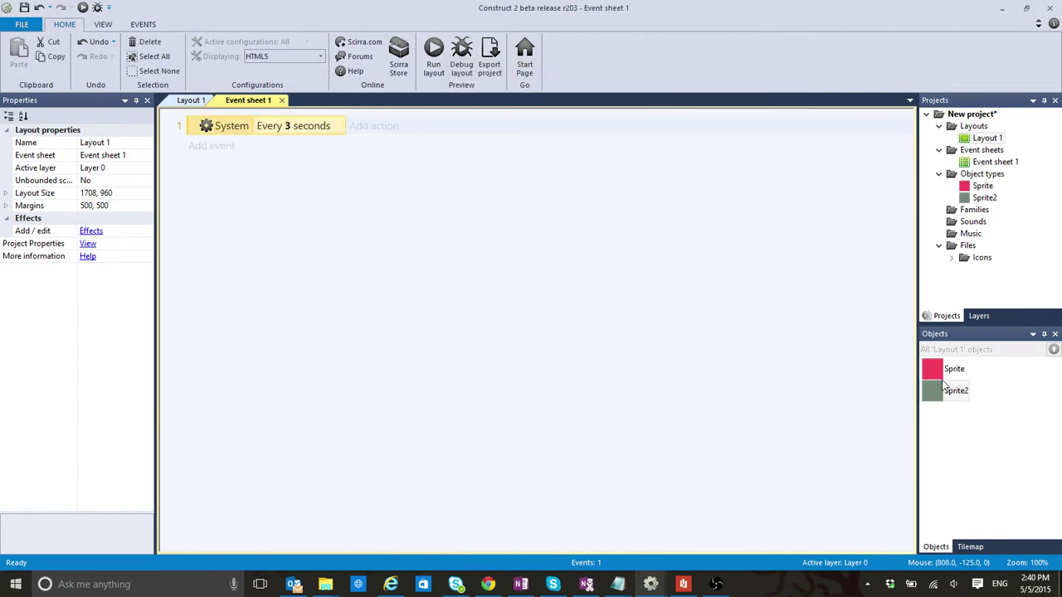
# Add a System 'Create object' action that creates Sprite on layer 0.
pyautogui.click(377, 126)
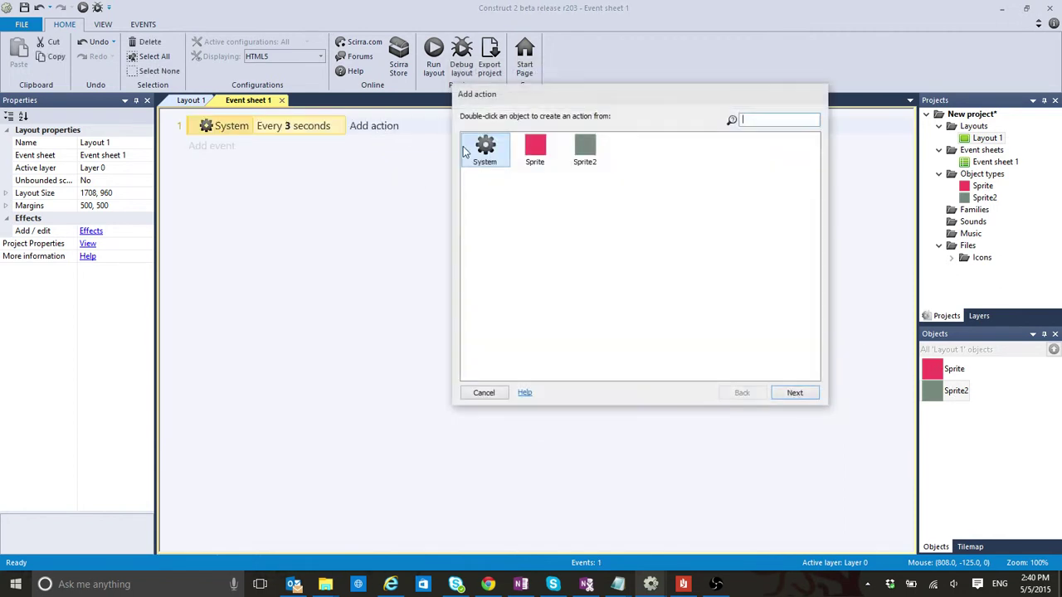
pyautogui.doubleClick(486, 151)
pyautogui.click(777, 123)
pyautogui.write('cre')
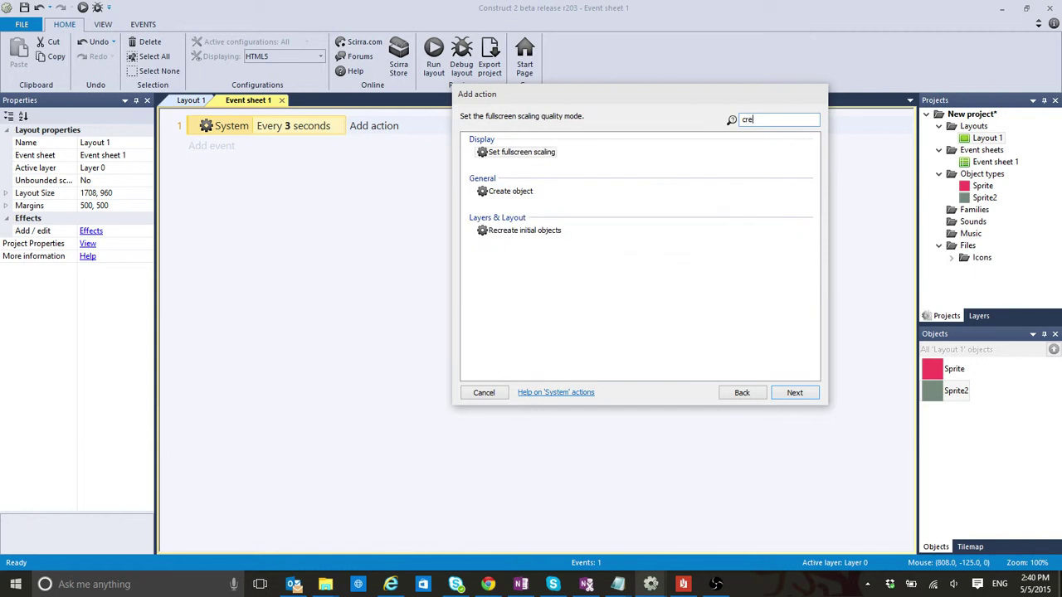
pyautogui.doubleClick(511, 192)
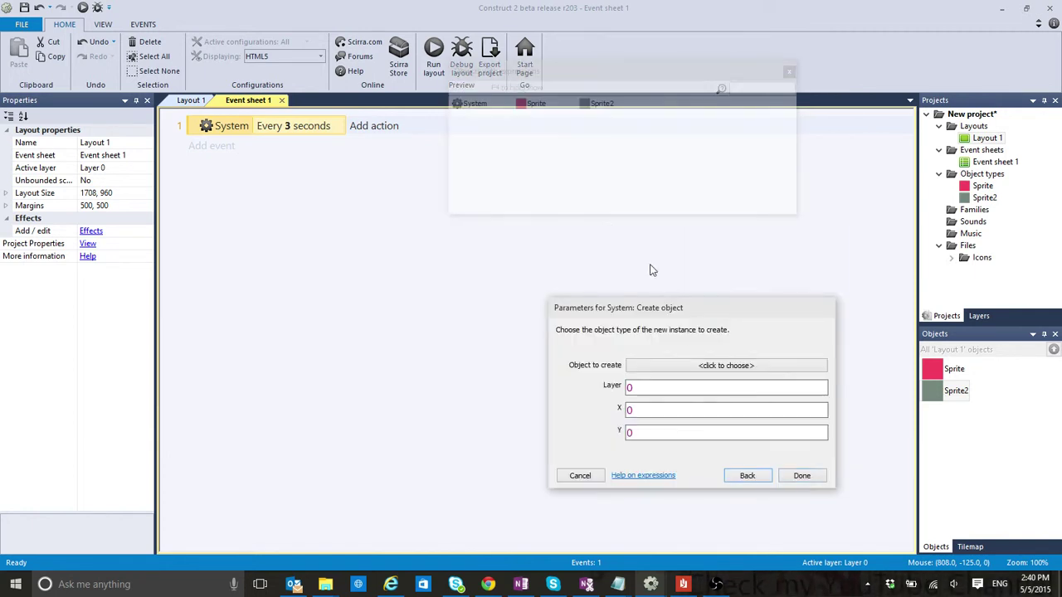
pyautogui.click(688, 366)
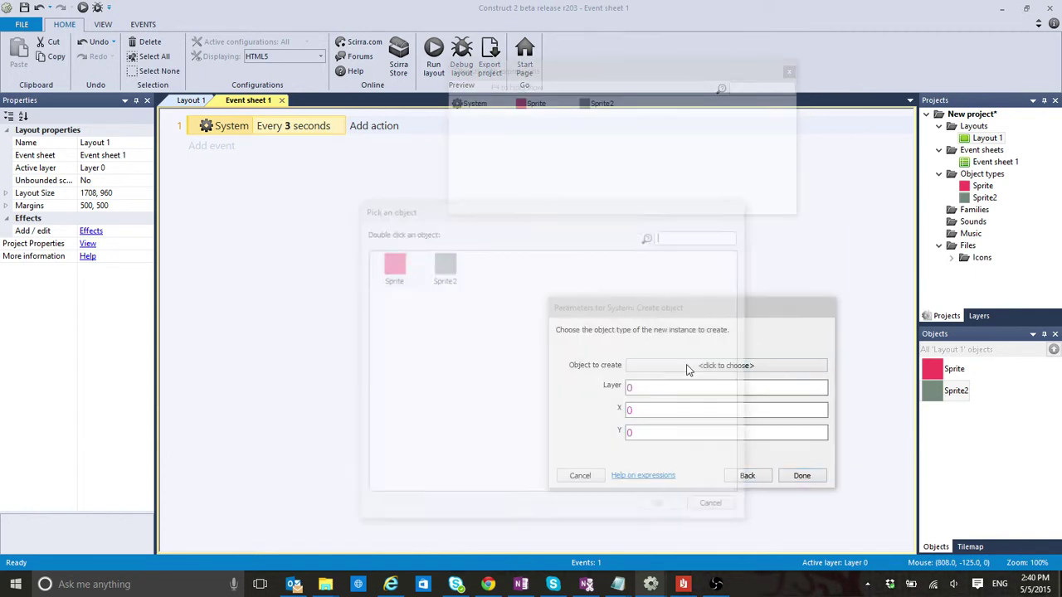
pyautogui.doubleClick(408, 270)
pyautogui.click(802, 488)
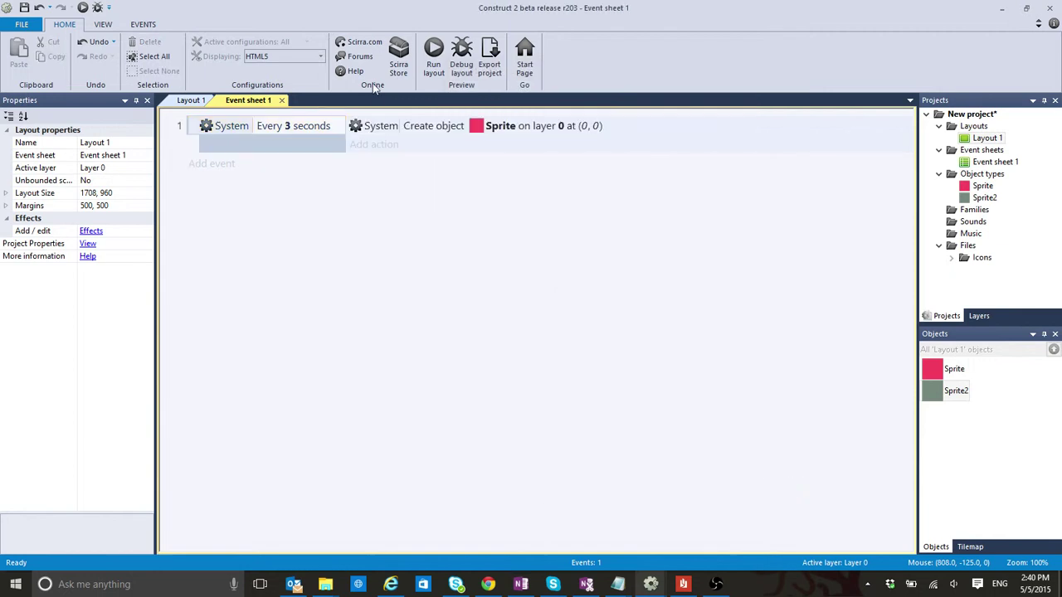
# Add a Sprite action setting bullet angle of motion to random(0,360), then preview with F5.
pyautogui.click(377, 148)
pyautogui.doubleClick(535, 150)
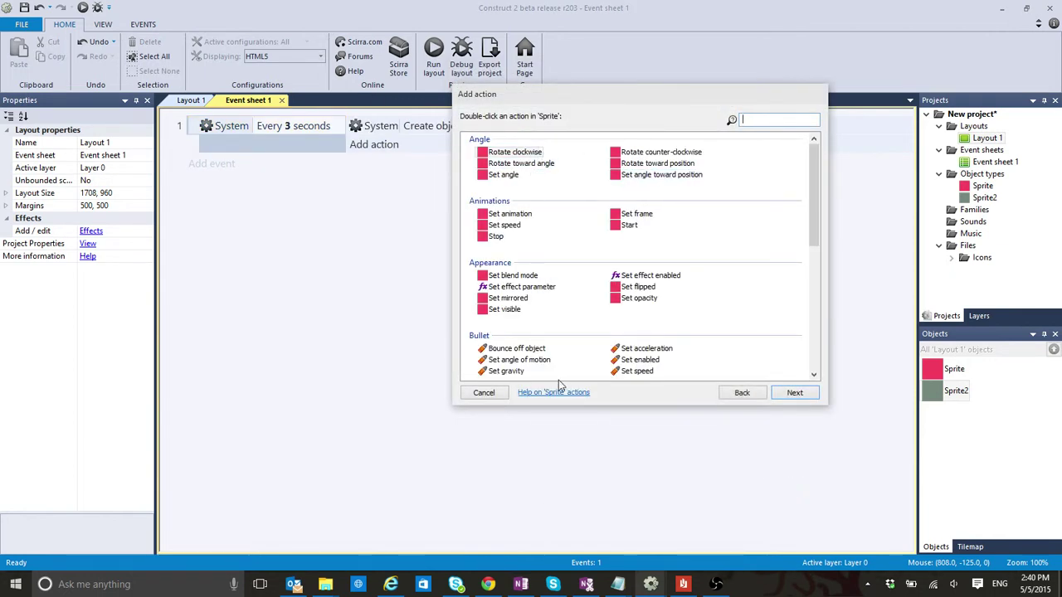
pyautogui.doubleClick(536, 361)
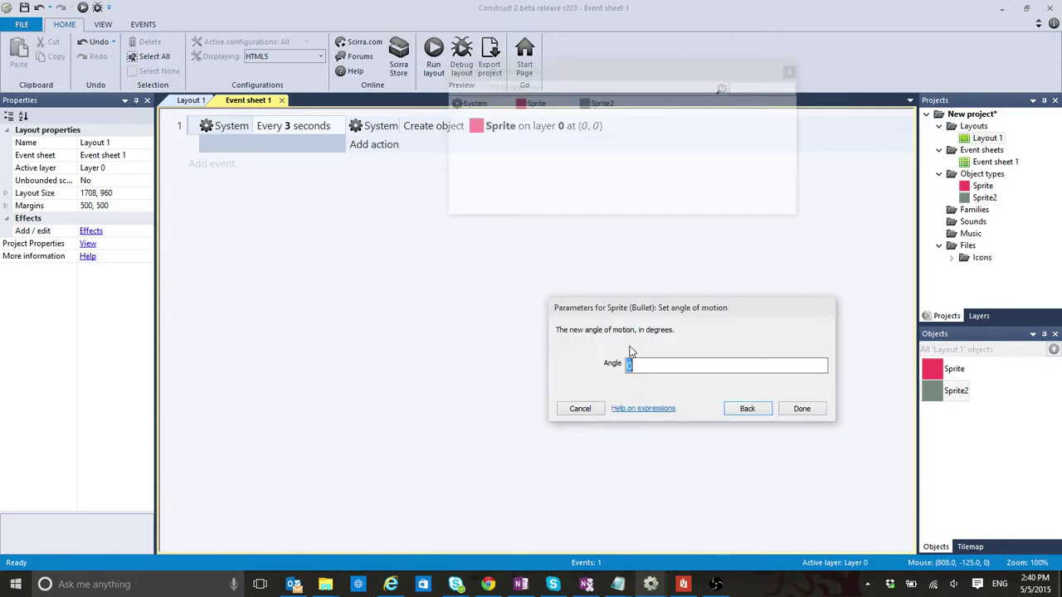
pyautogui.write('ra')
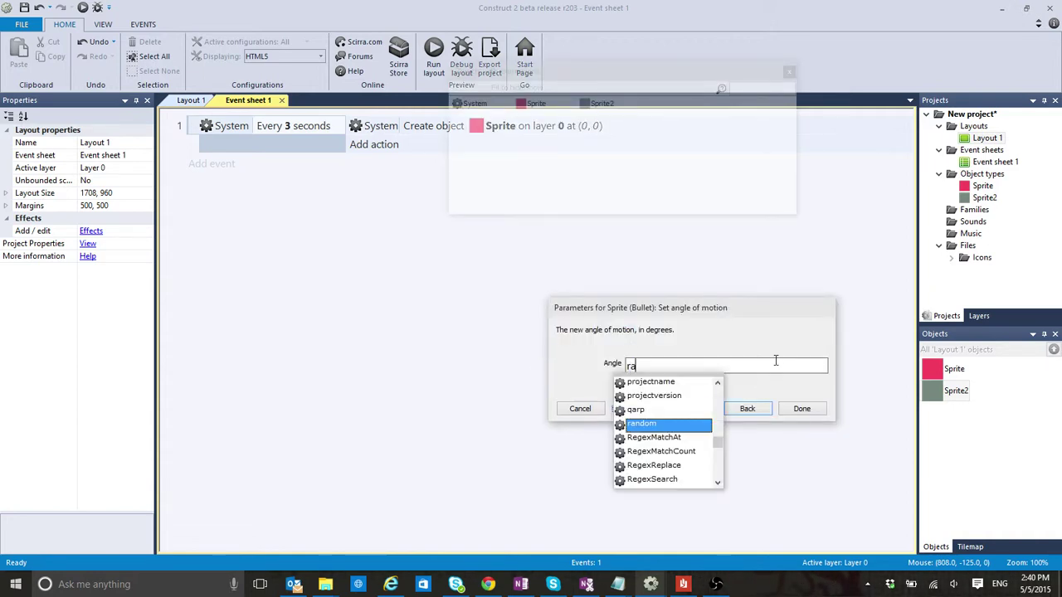
pyautogui.press('Tab')
pyautogui.write('(0,')
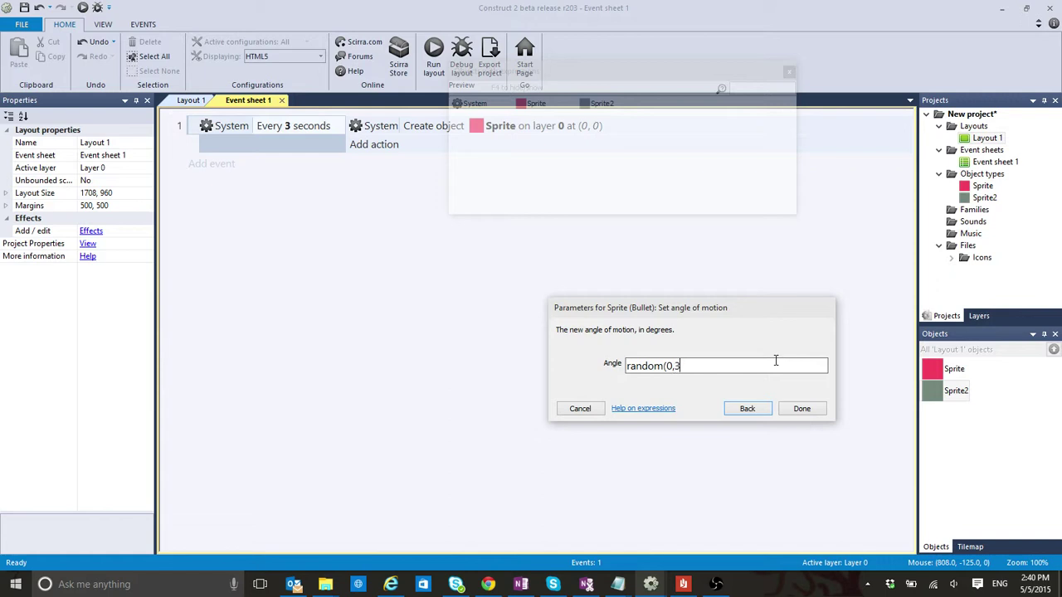
pyautogui.write('360)')
pyautogui.press('Return')
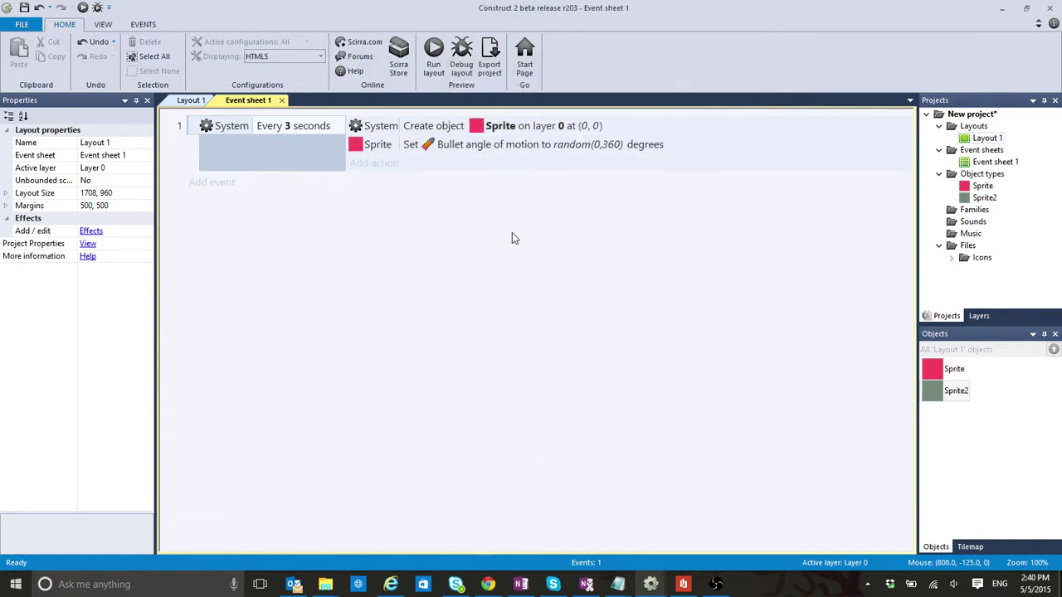
pyautogui.press('F5')
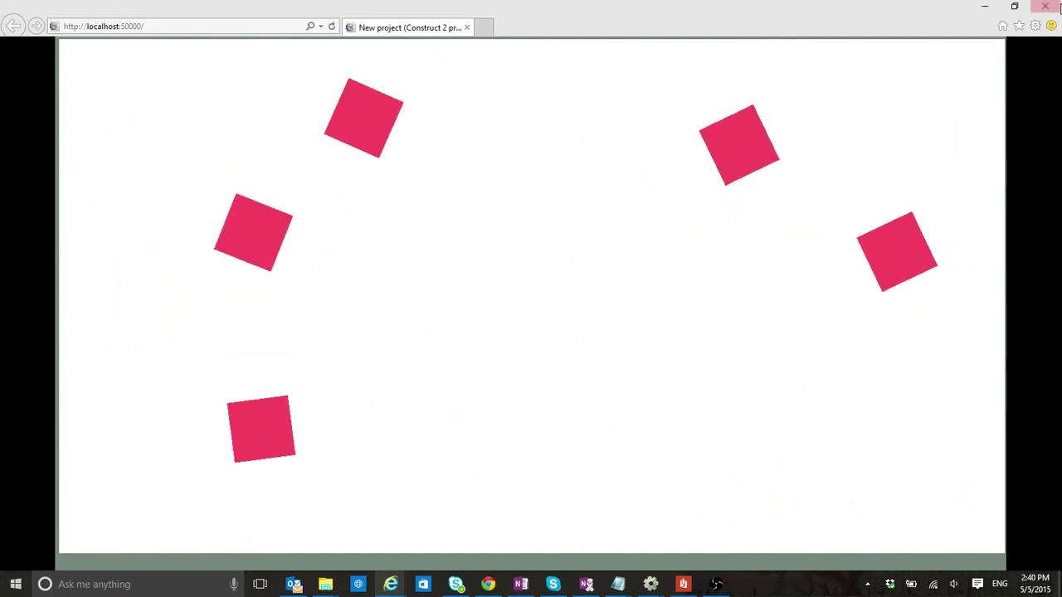
# Close the Internet Explorer game preview window.
pyautogui.click(1059, 6)
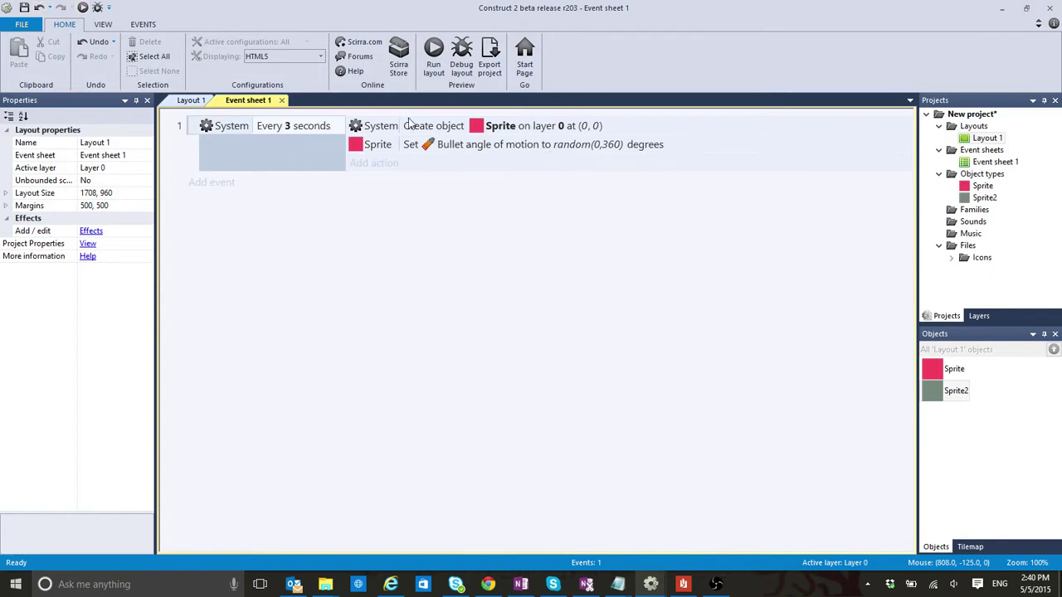
# Widen the event sheet's conditions column, then begin adding a layout but dismiss the prompt.
pyautogui.moveTo(397, 125); pyautogui.dragTo(438, 126)
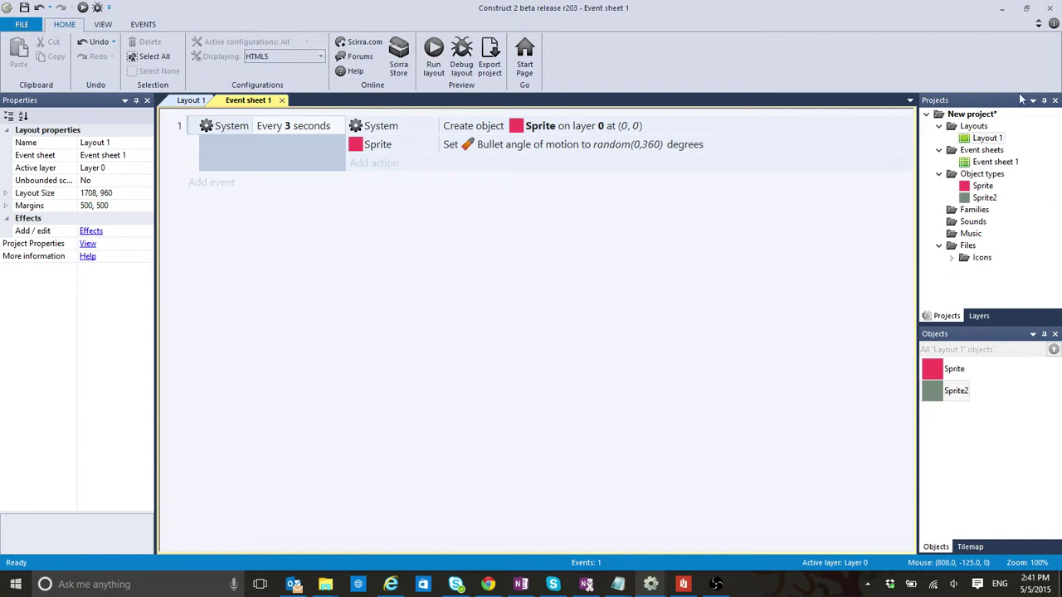
pyautogui.click(978, 127)
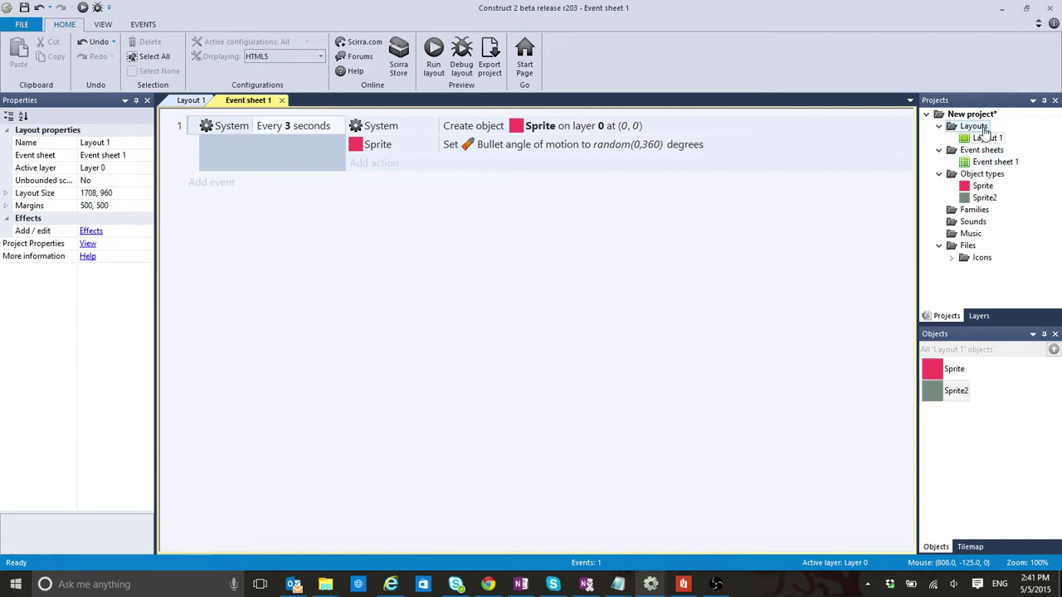
pyautogui.rightClick(982, 129)
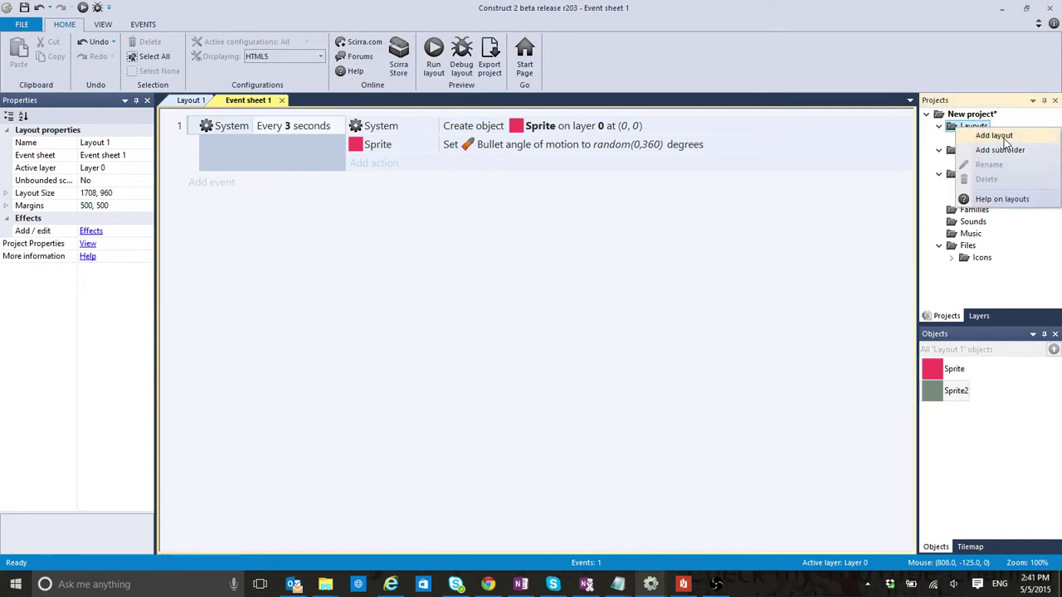
pyautogui.click(915, 189)
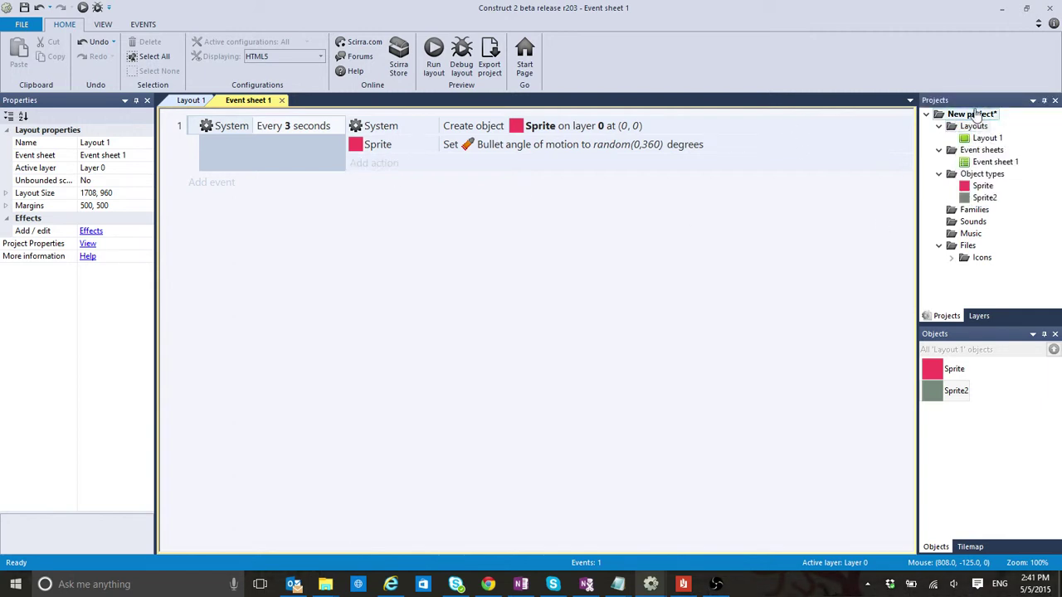
pyautogui.rightClick(985, 133)
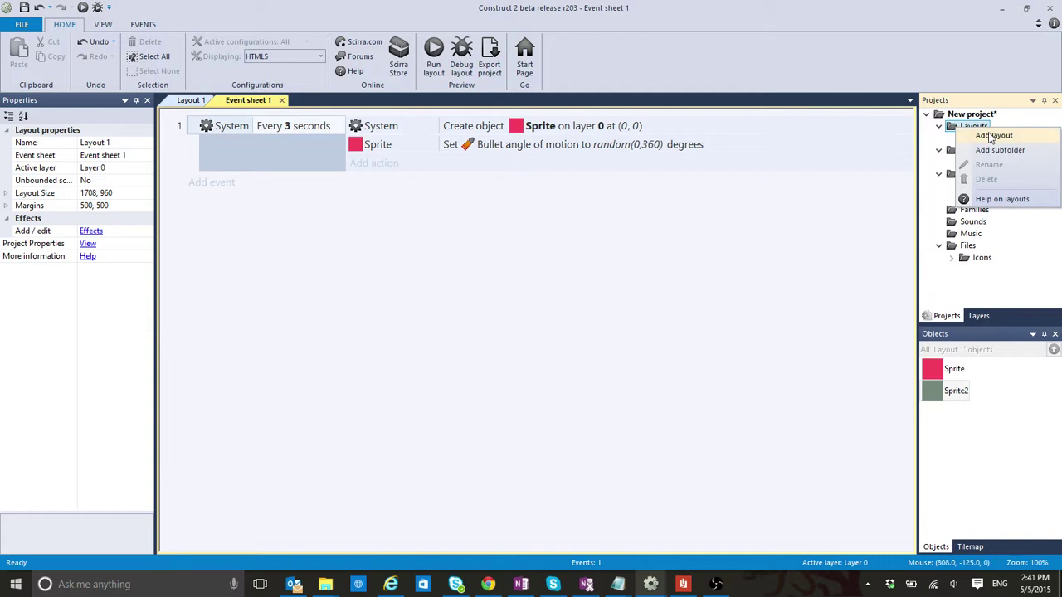
pyautogui.click(993, 136)
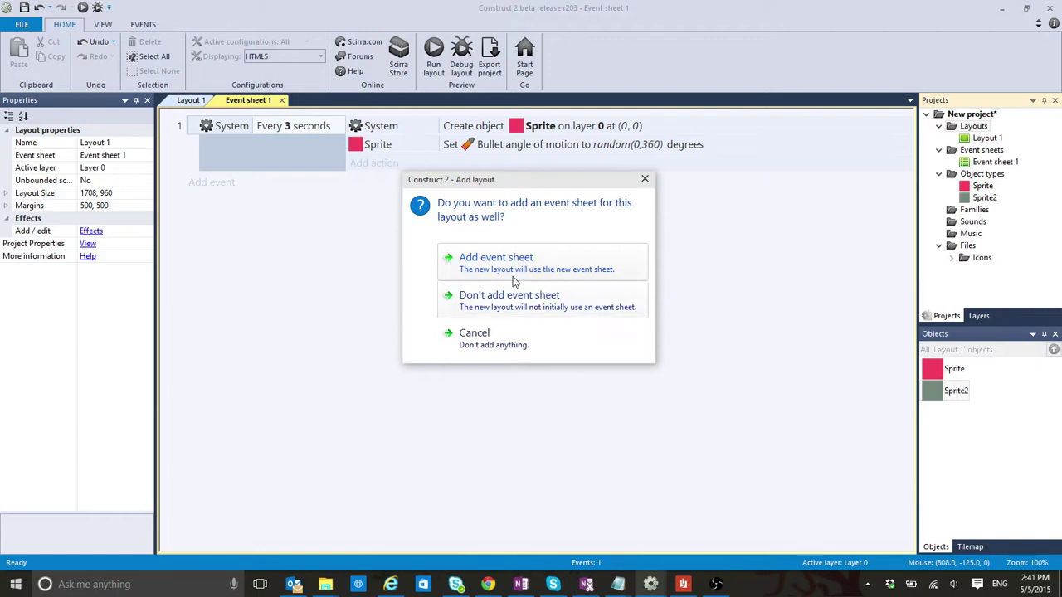
pyautogui.click(496, 343)
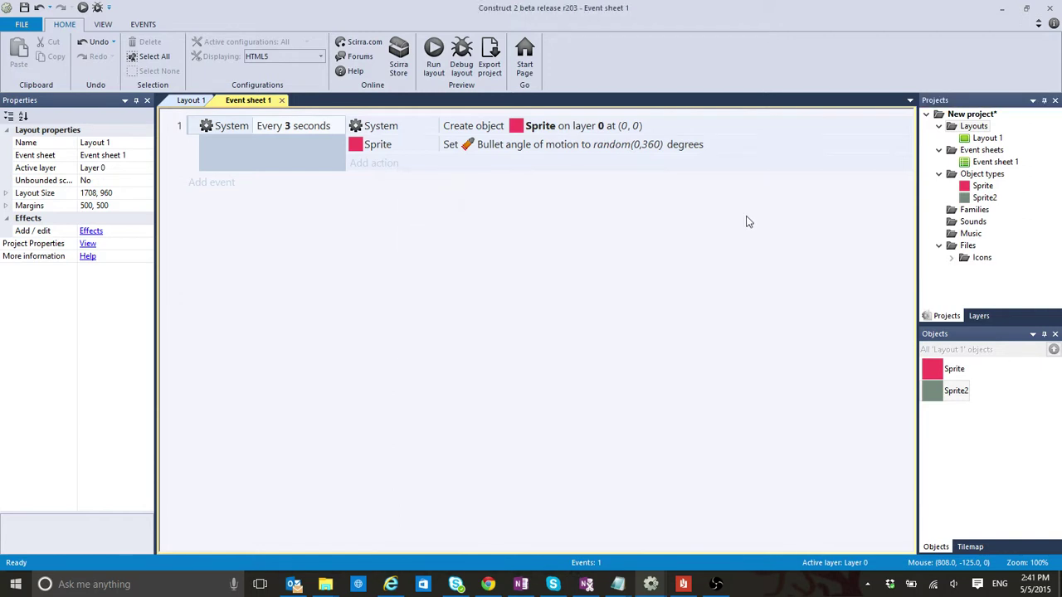
# Add a new layout named Layout 2 without its own event sheet.
pyautogui.click(190, 99)
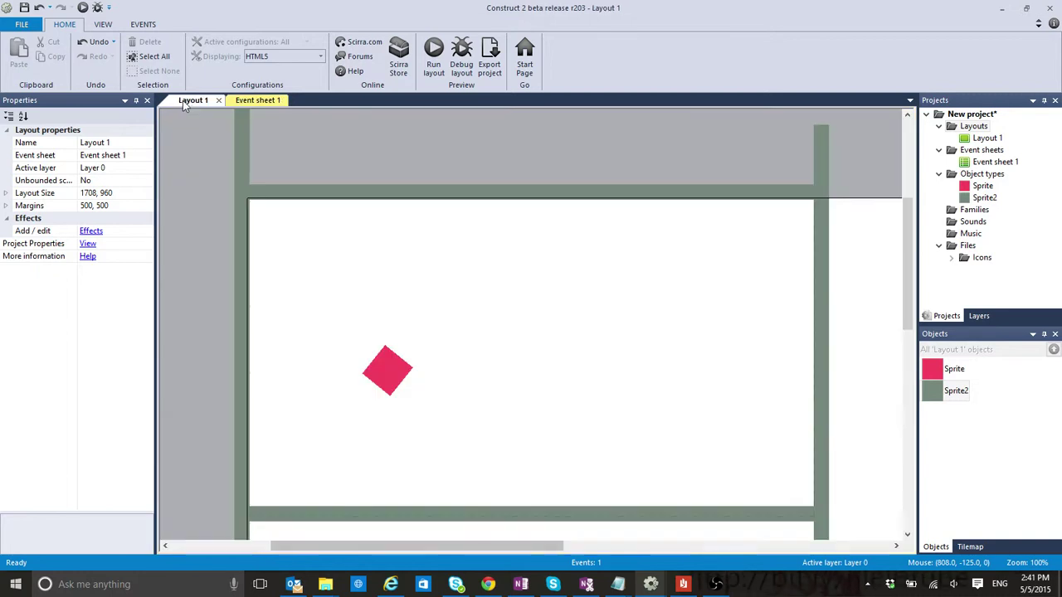
pyautogui.click(594, 193)
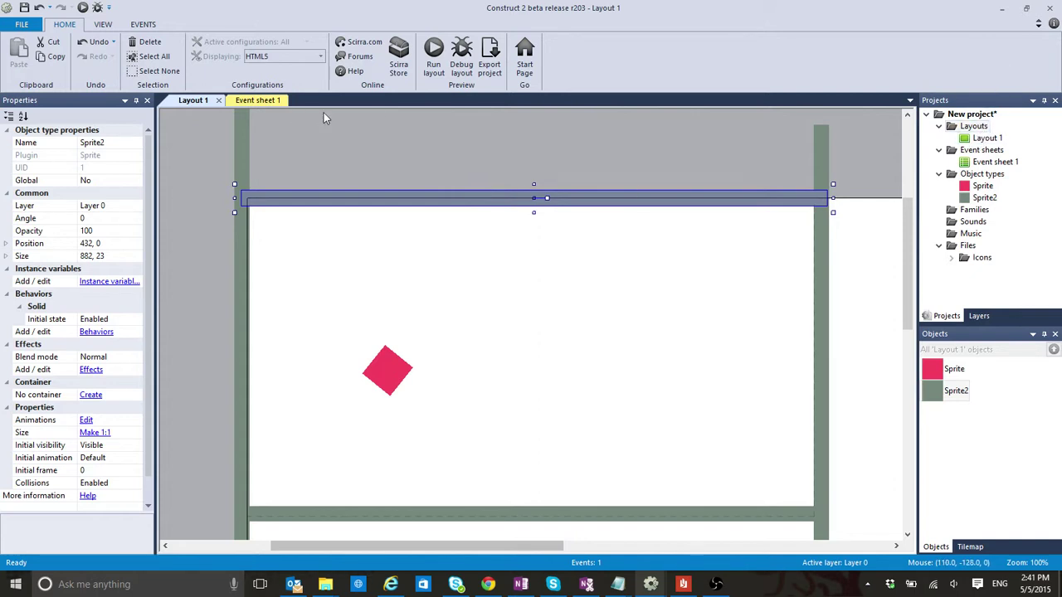
pyautogui.rightClick(971, 126)
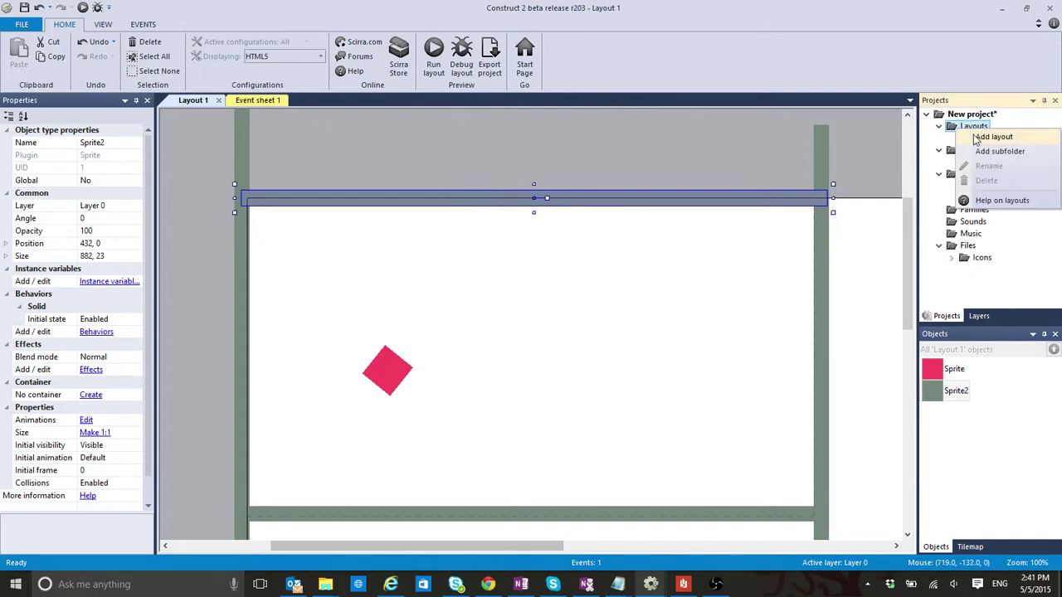
pyautogui.click(975, 137)
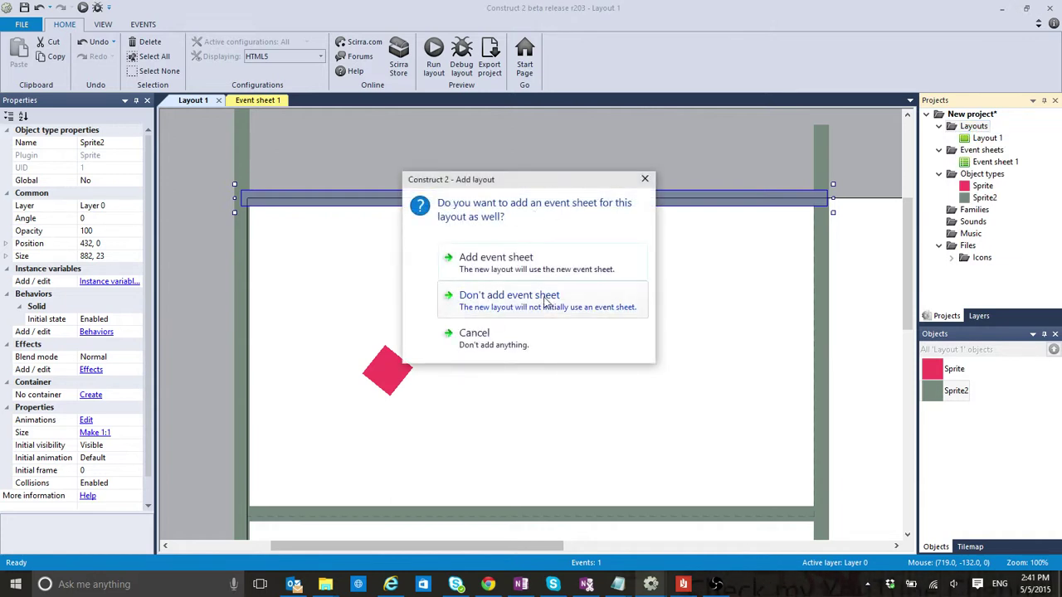
pyautogui.click(522, 297)
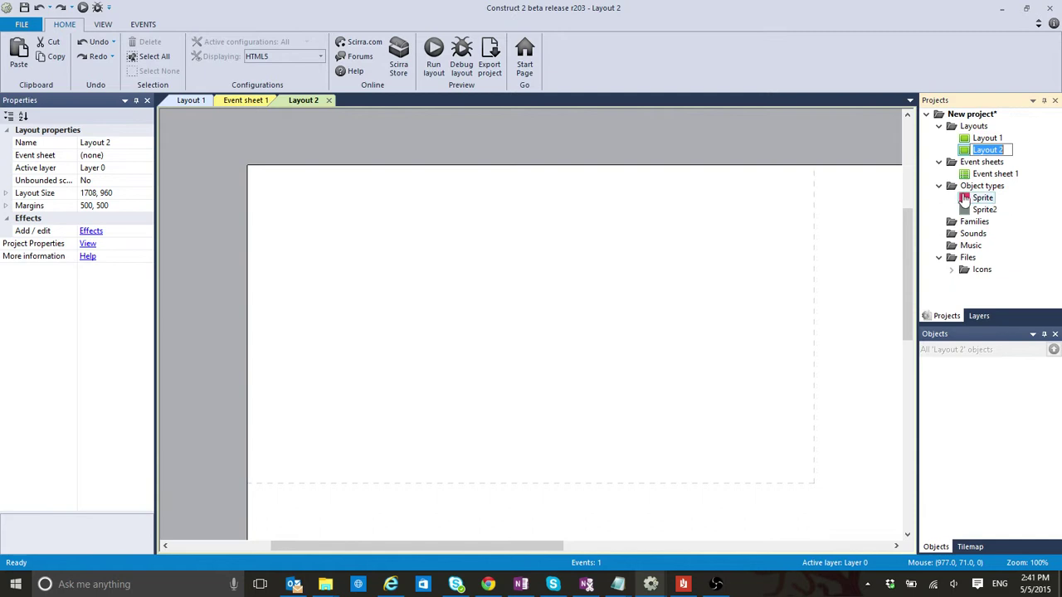
pyautogui.click(849, 141)
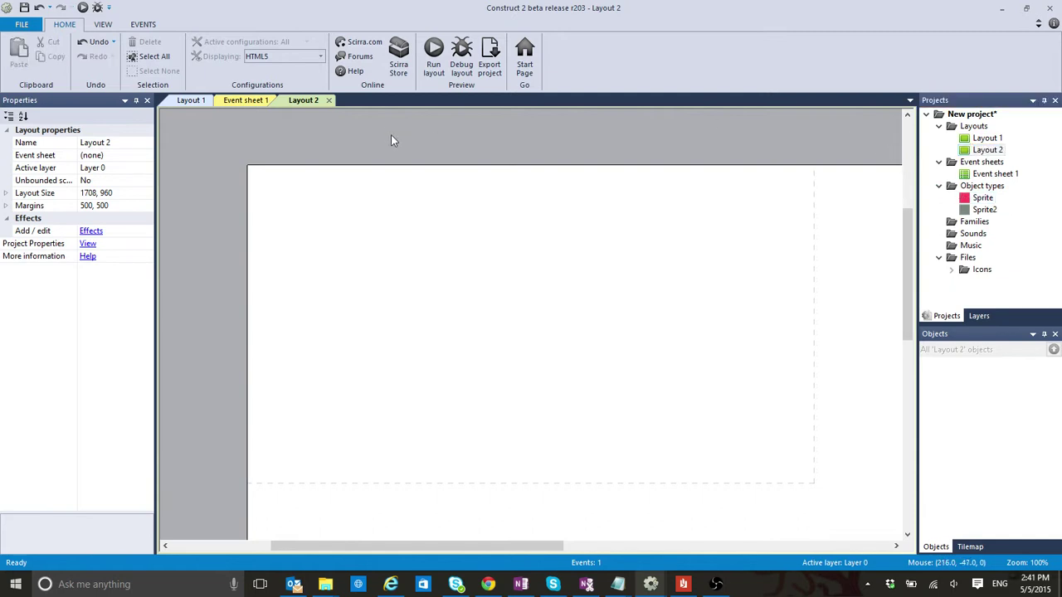
# Rename Layout 1 to Level1 and open it for editing.
pyautogui.click(987, 139)
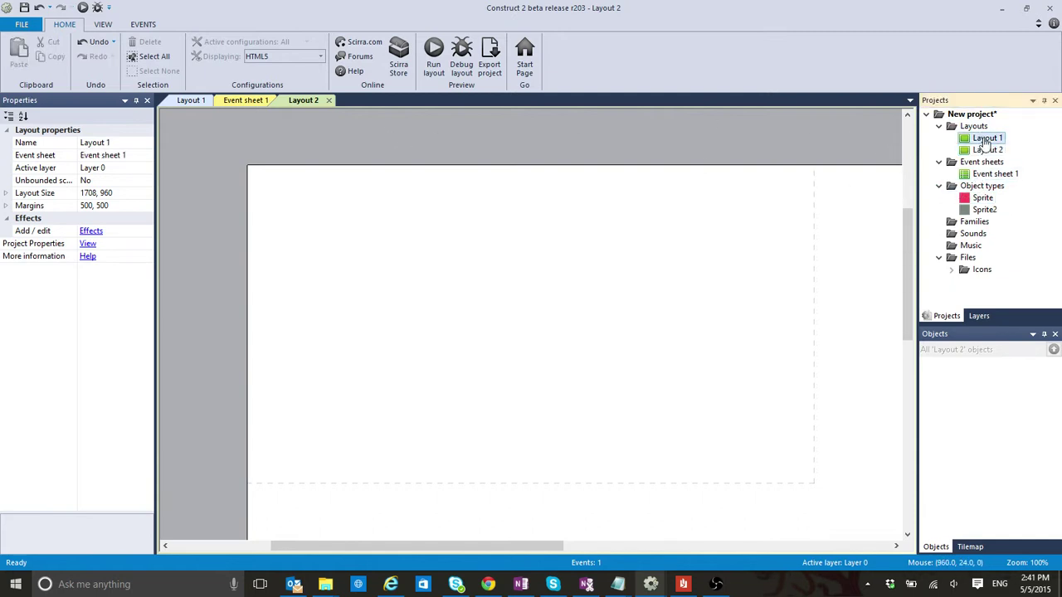
pyautogui.rightClick(986, 141)
pyautogui.click(1004, 161)
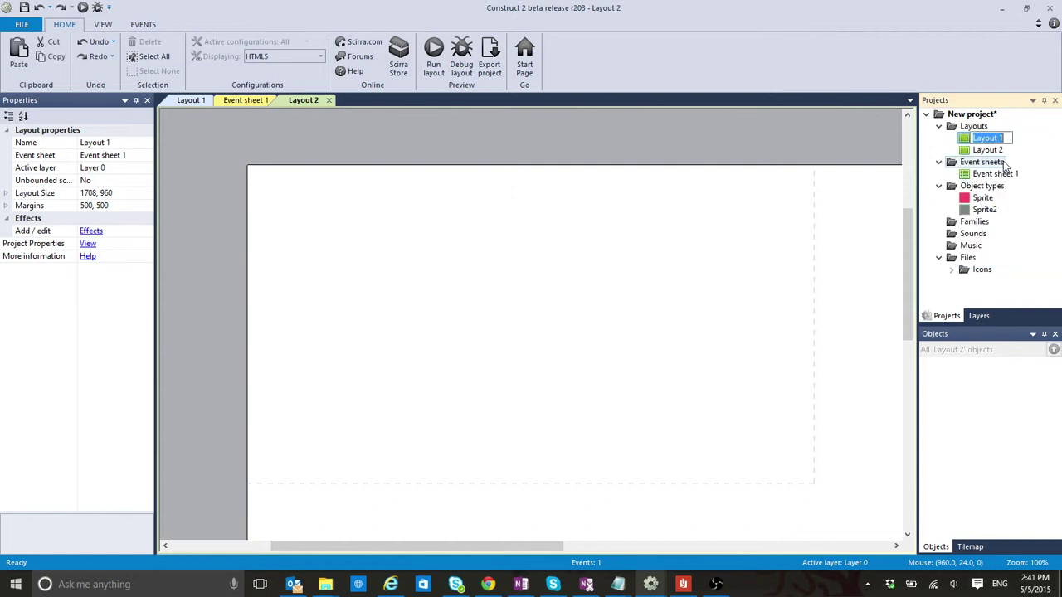
pyautogui.write('Level1')
pyautogui.press('Return')
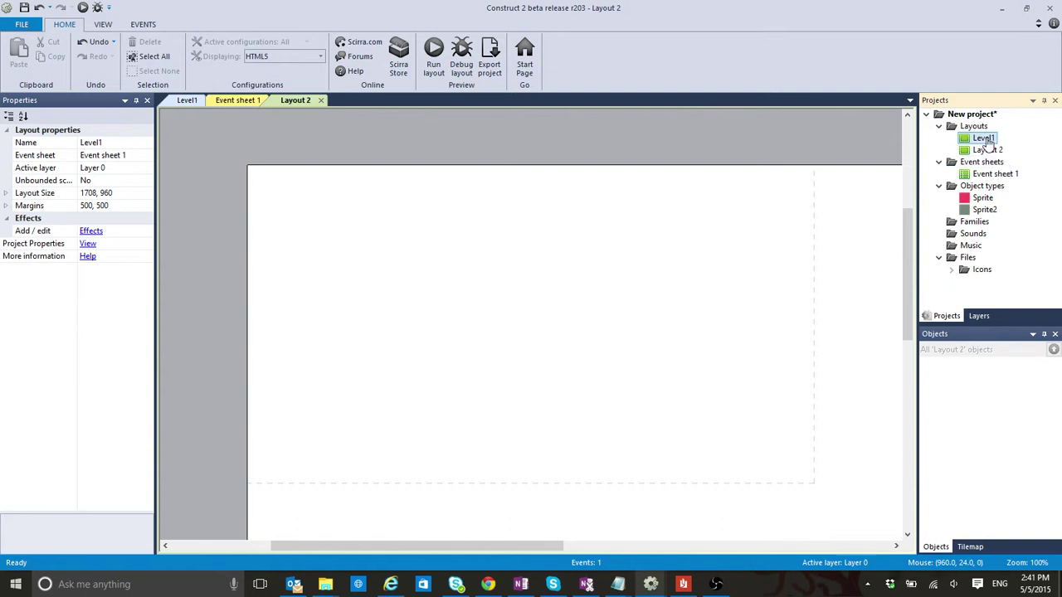
pyautogui.doubleClick(984, 139)
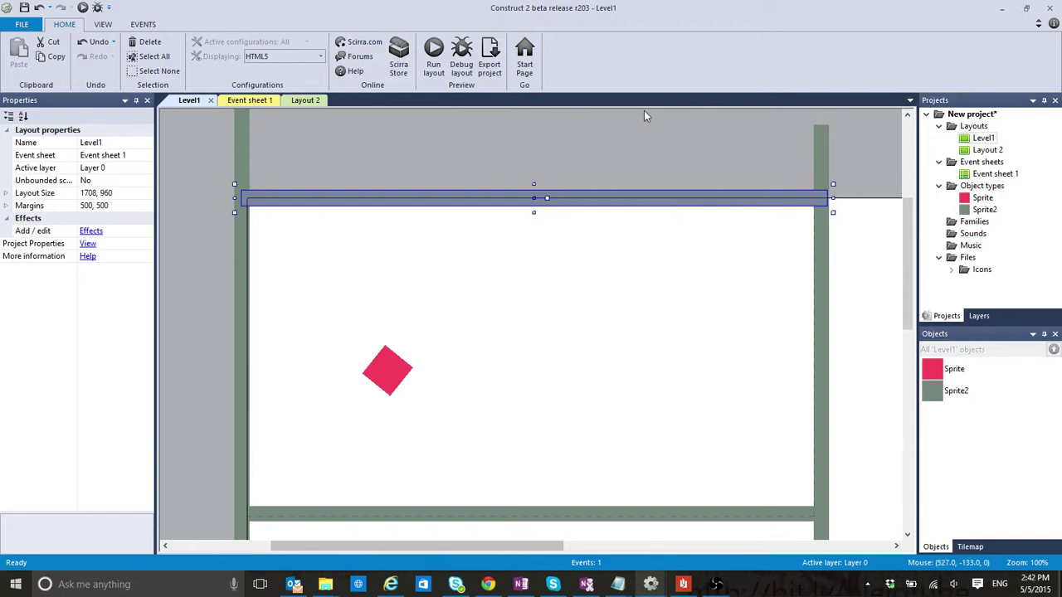
# Duplicate the Level1 layout and name the copy Level2.
pyautogui.rightClick(982, 139)
pyautogui.click(1009, 193)
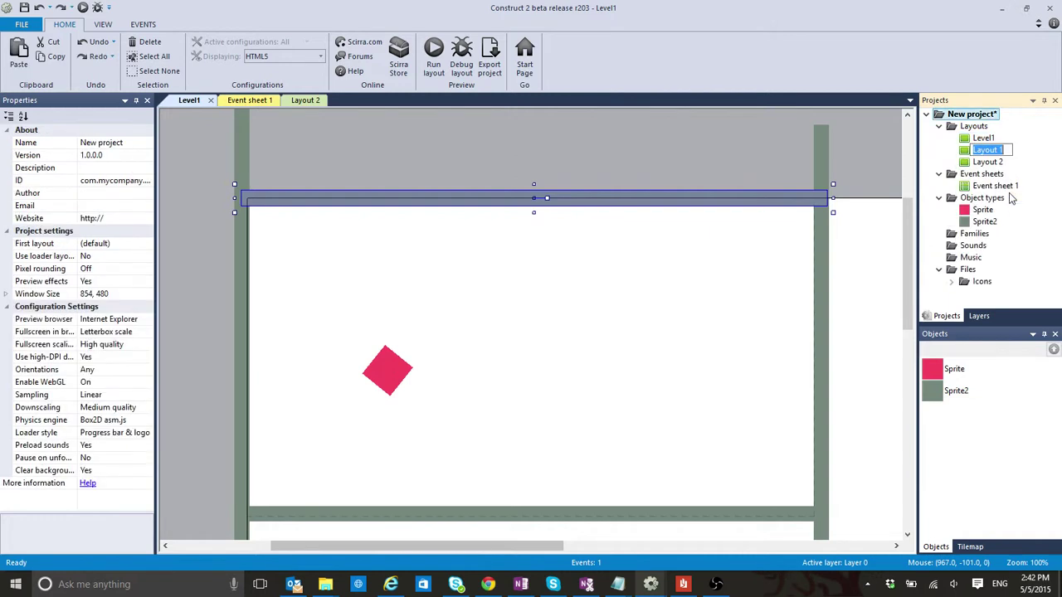
pyautogui.write('Level2')
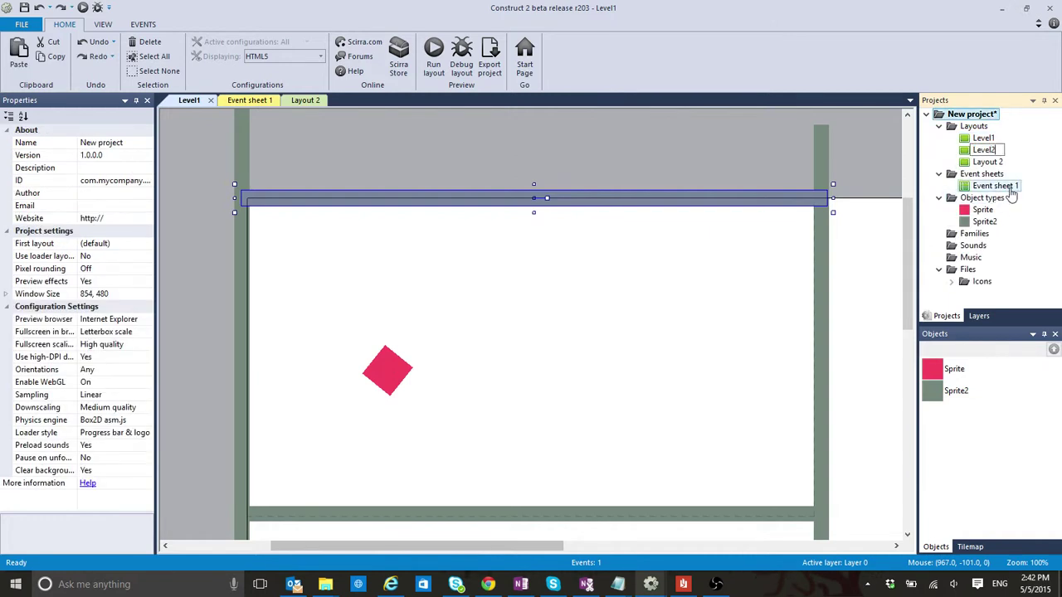
pyautogui.press('Return')
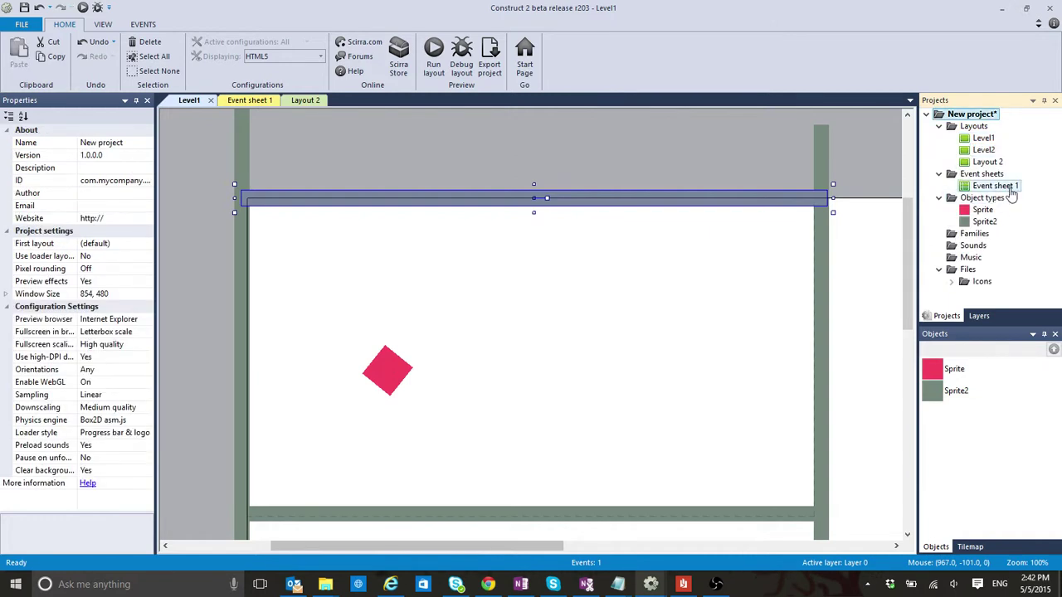
# Check that Level1 and Level2 both use Event sheet 1, then open Level2.
pyautogui.click(984, 139)
pyautogui.click(984, 149)
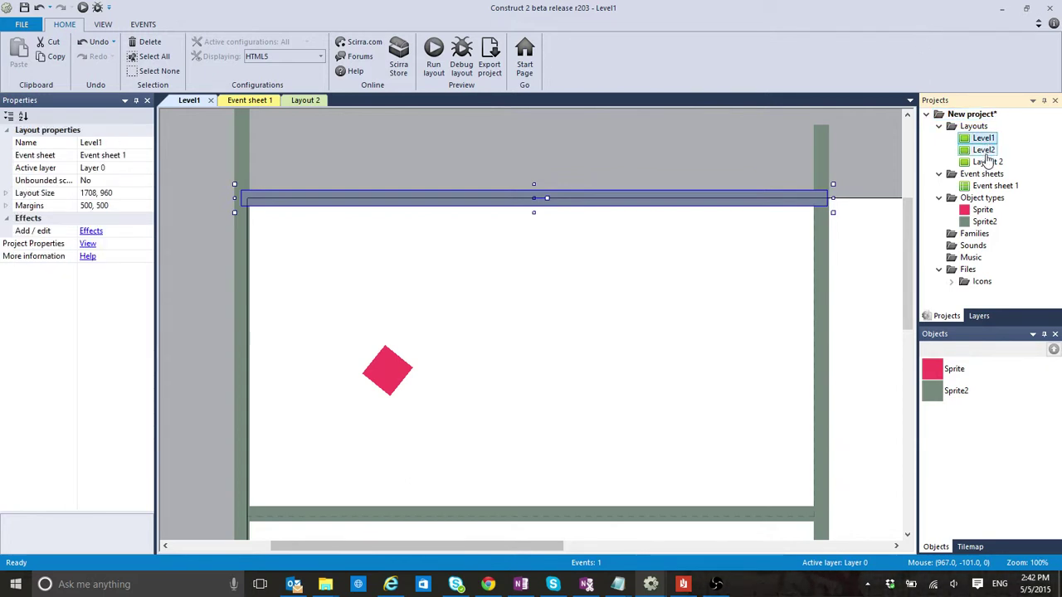
pyautogui.click(985, 139)
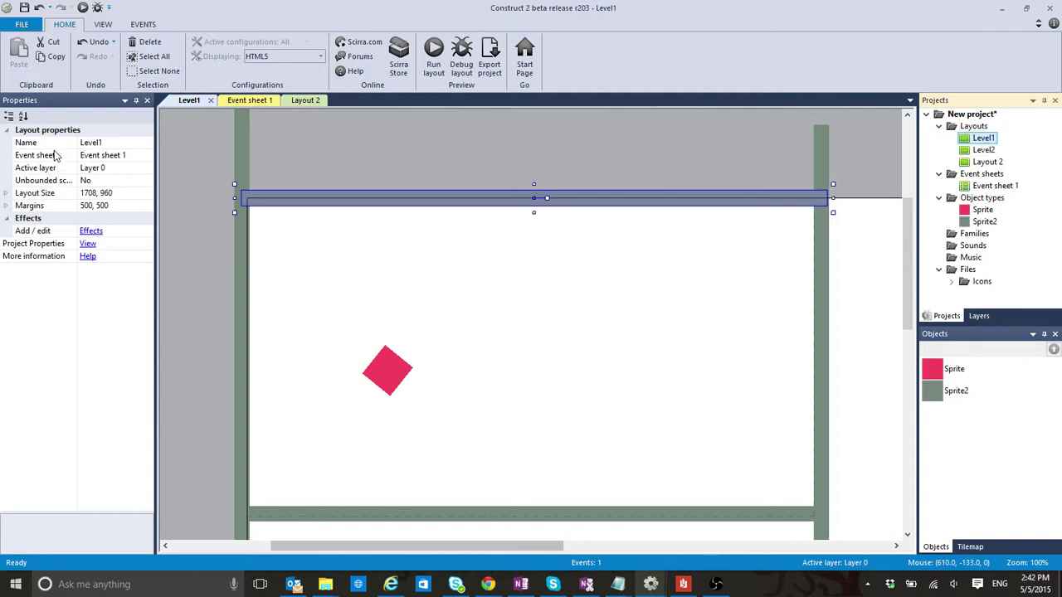
pyautogui.click(25, 159)
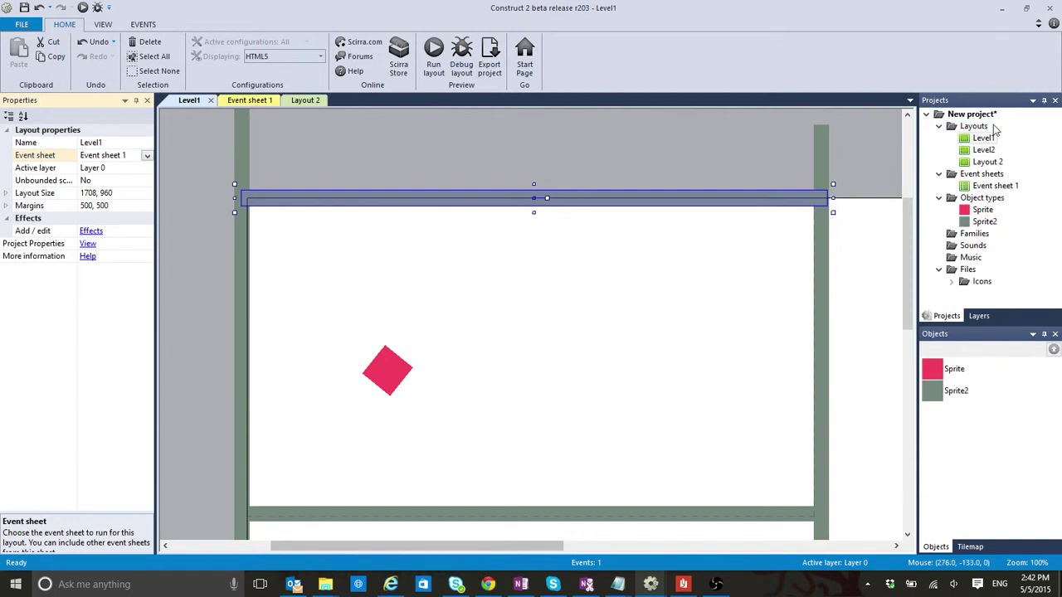
pyautogui.click(990, 152)
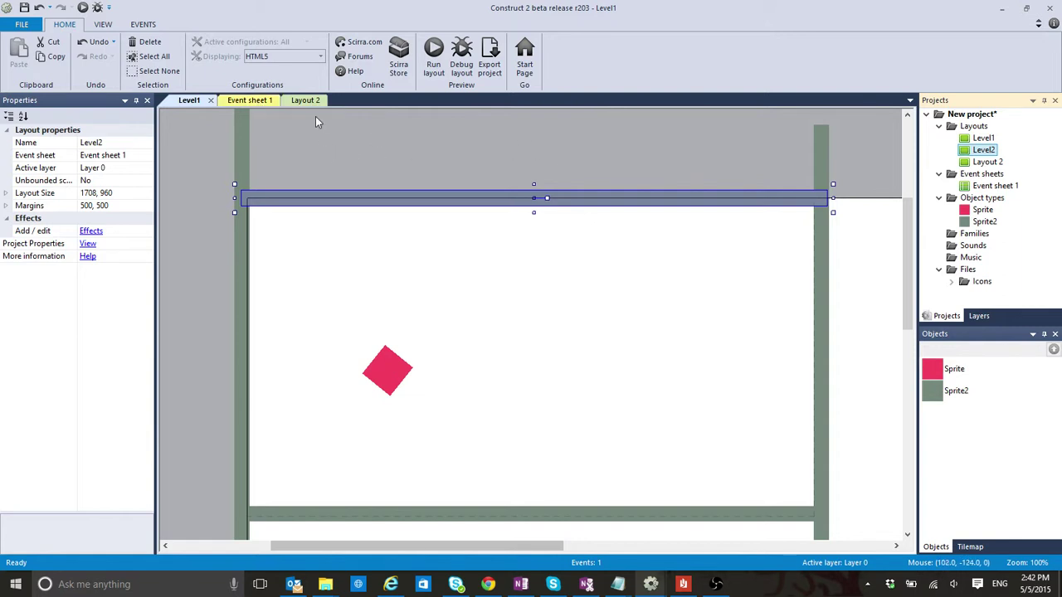
pyautogui.doubleClick(992, 152)
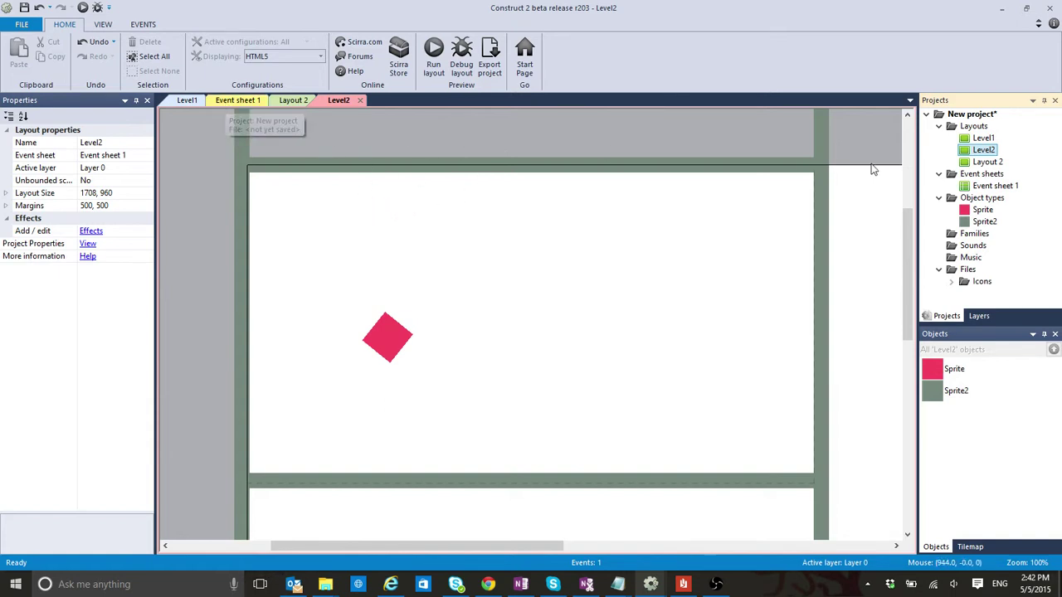
# Rotate Level2's right wall to about 47° and move it to 693, 300.
pyautogui.click(817, 158)
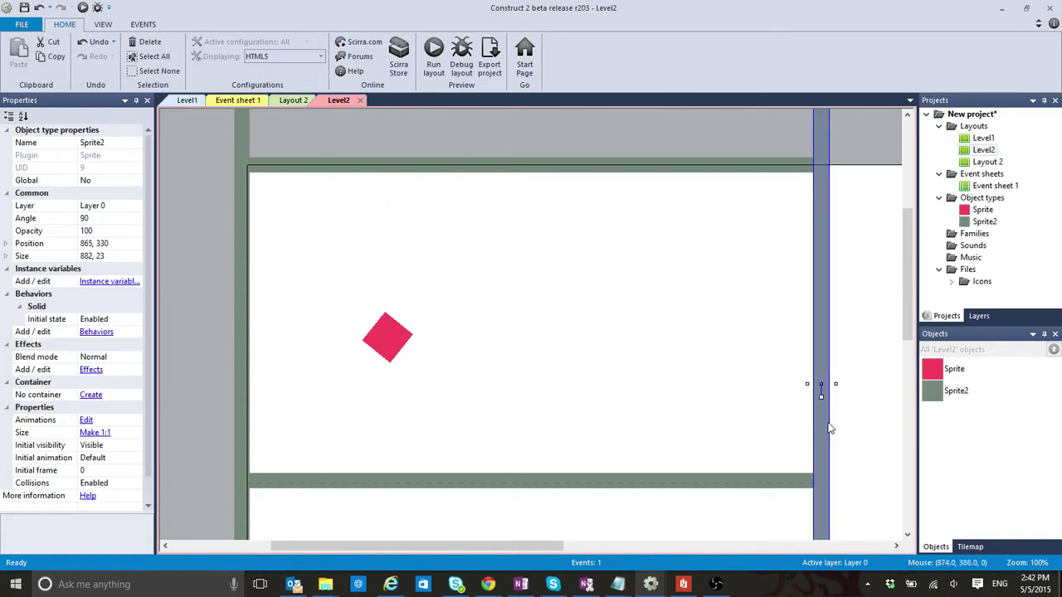
pyautogui.moveTo(822, 390); pyautogui.dragTo(831, 396)
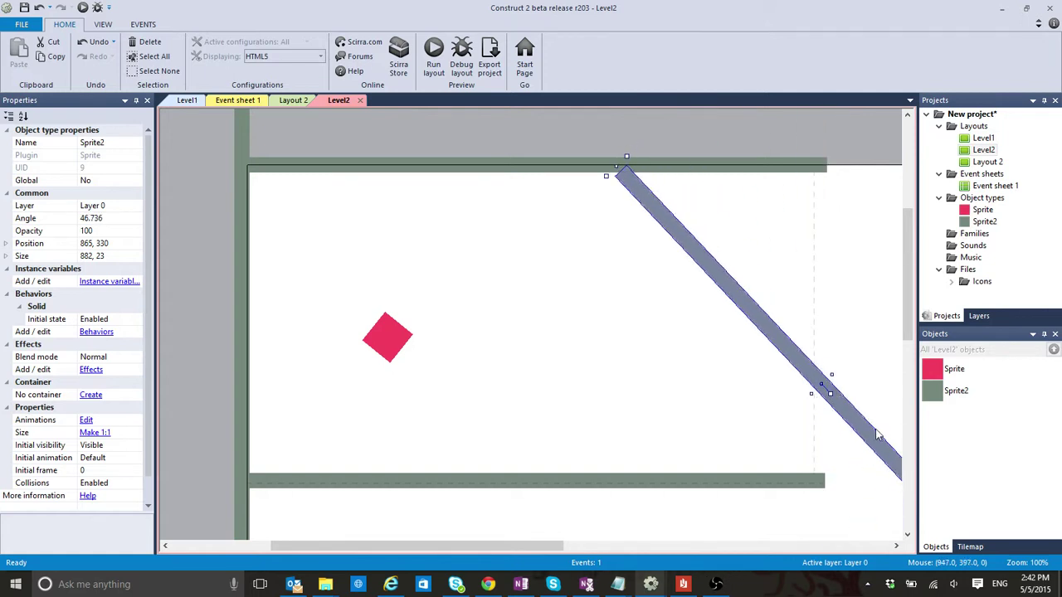
pyautogui.moveTo(877, 436); pyautogui.dragTo(758, 415)
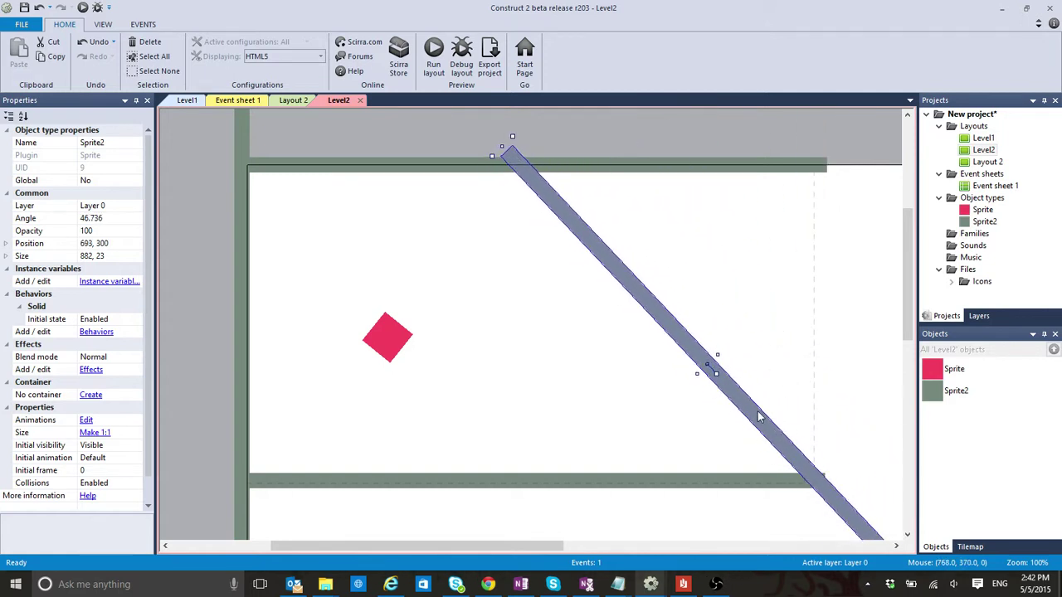